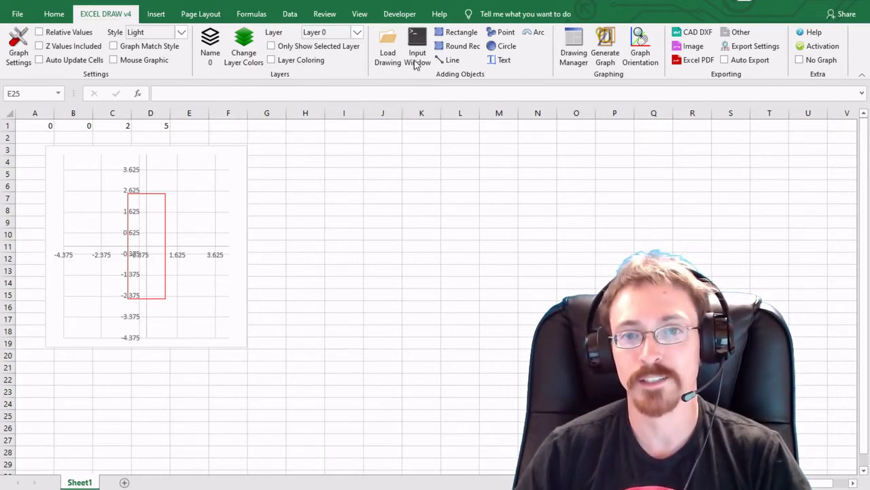
- Open the Excel Draw Command Interface on a new sheet, then type LINE and erase it
left_click(418, 41)
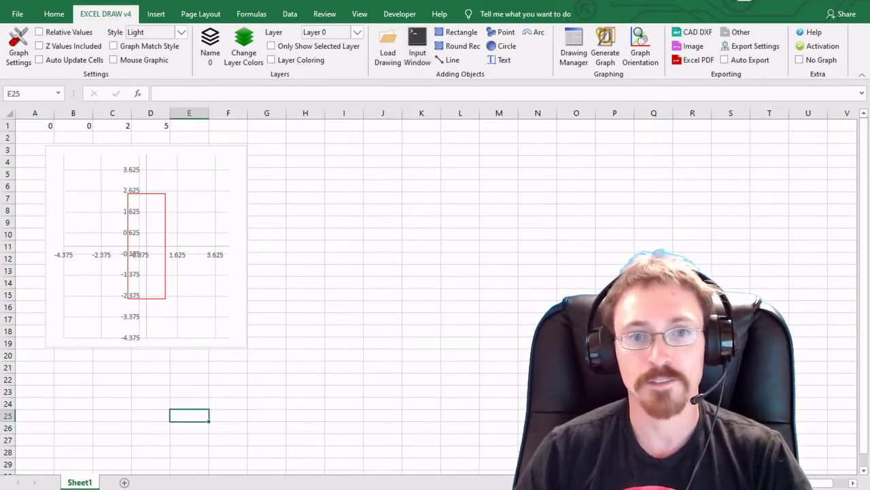
left_click_drag(210, 254, 237, 181)
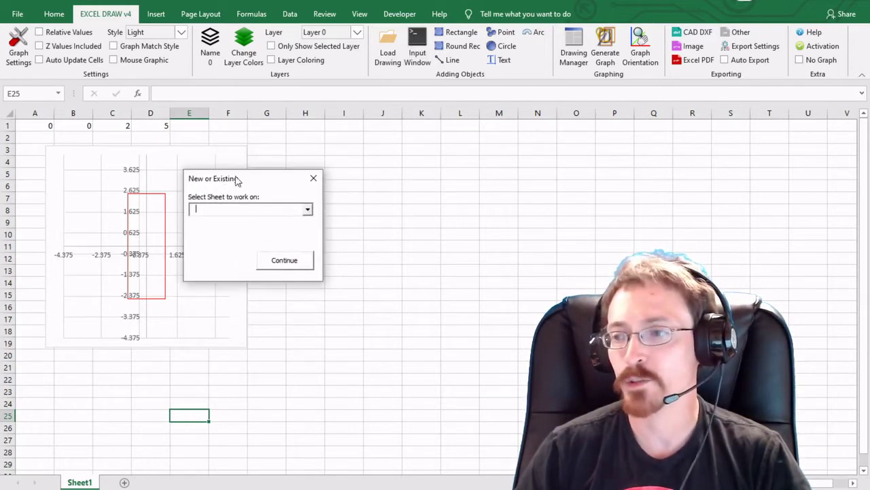
left_click(310, 213)
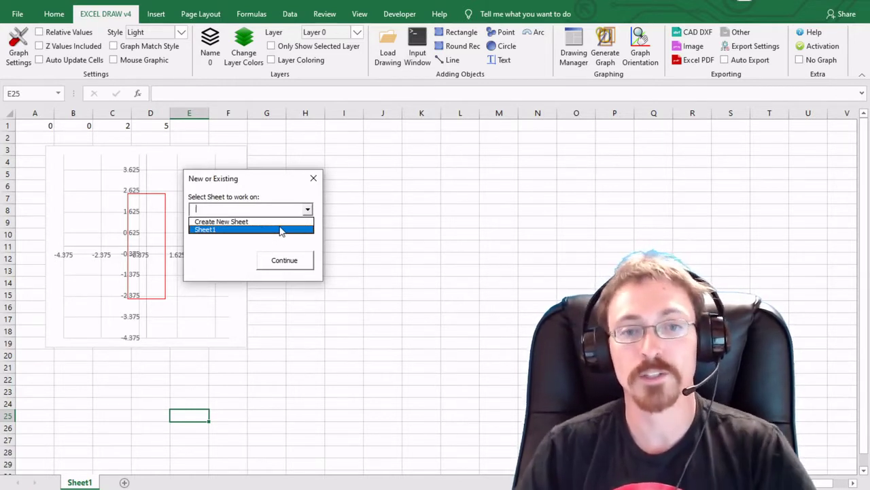
left_click(240, 222)
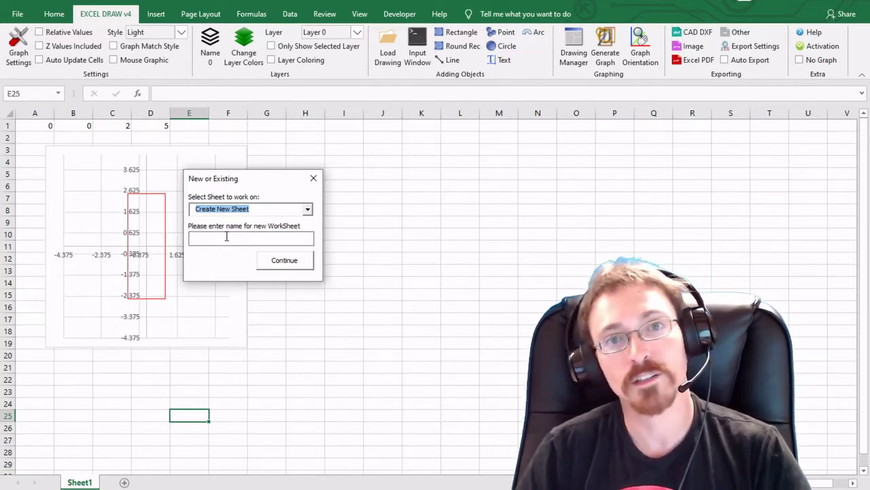
left_click(283, 261)
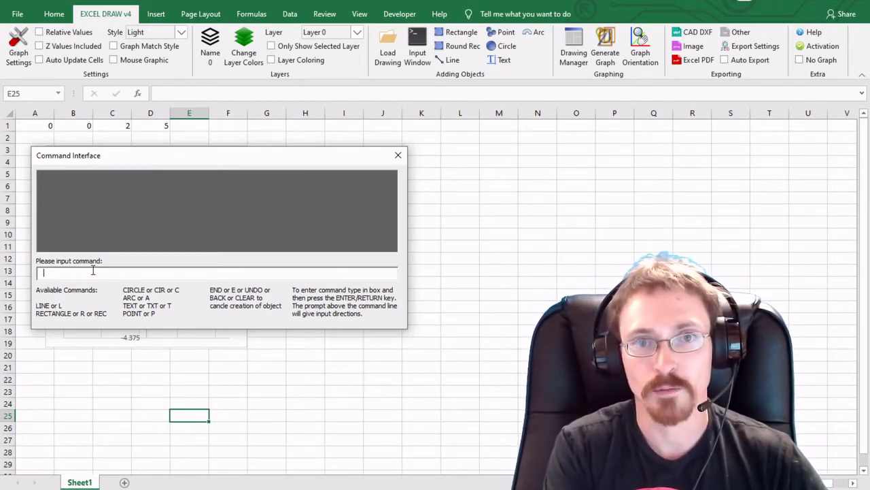
type("LINE")
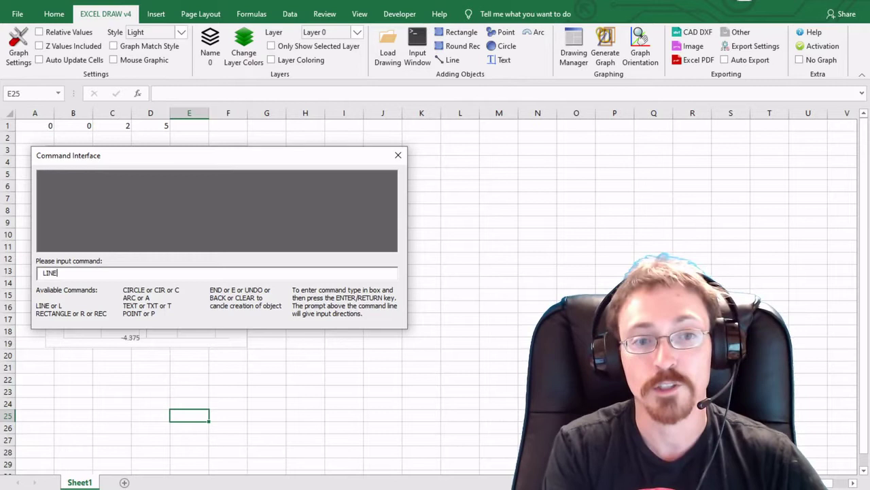
key("BackSpace")
key("BackSpace")
key("BackSpace")
key("BackSpace")
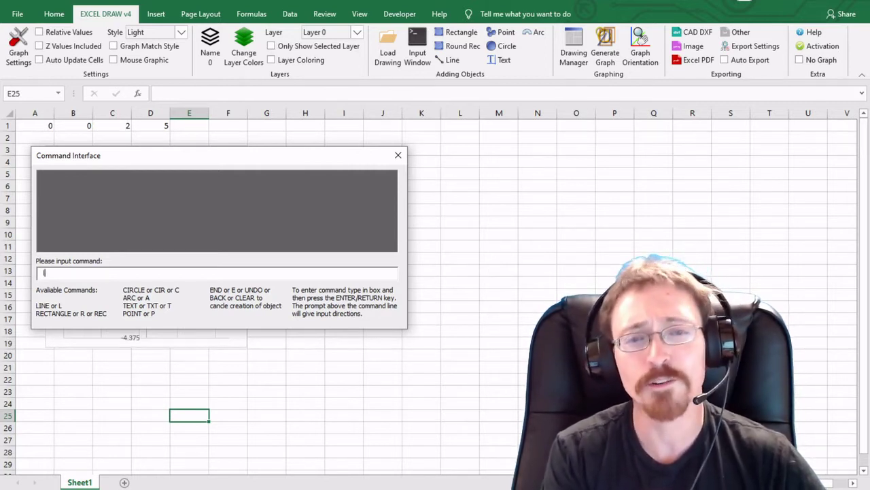
- Start a line command with its first point at -3, -3, 0
type("l")
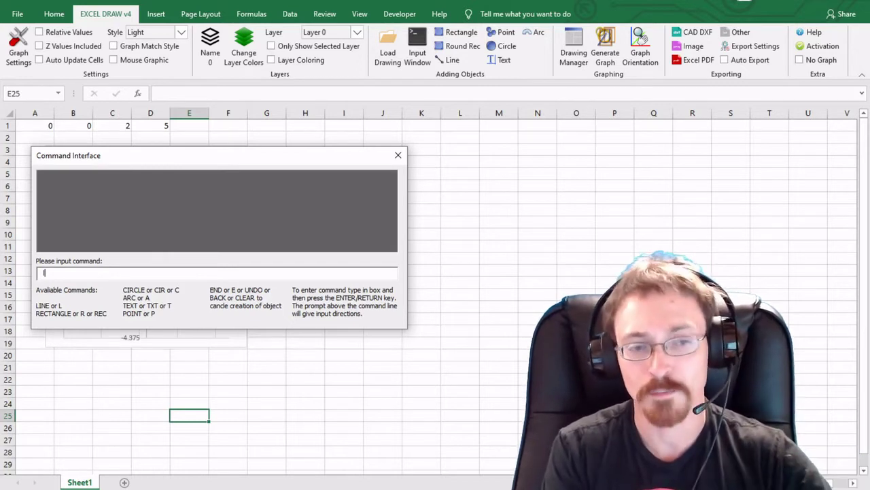
key("Return")
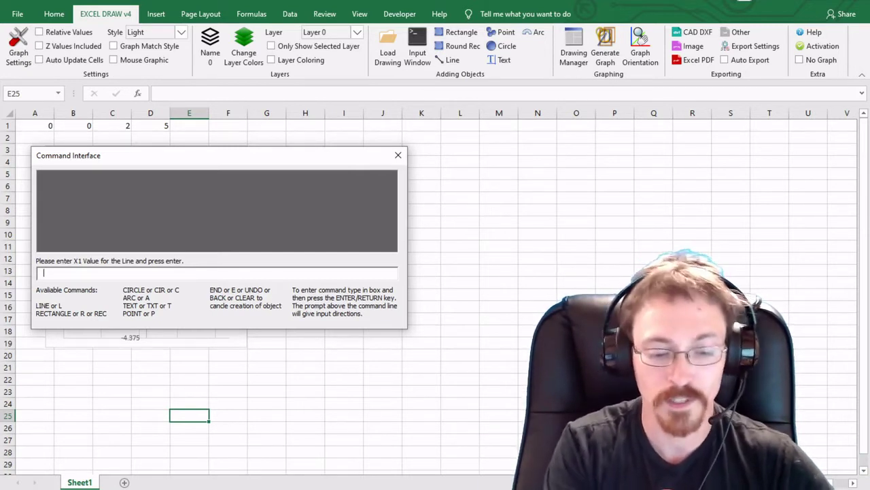
type("-3")
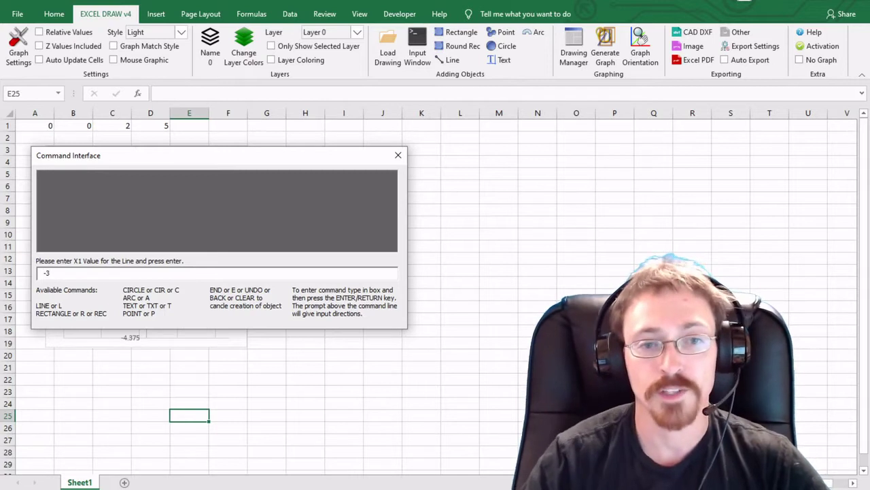
key("Return")
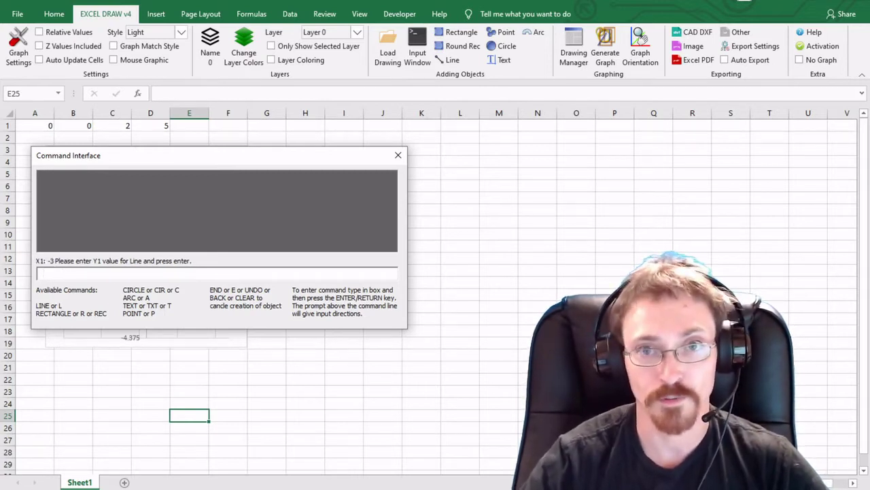
type("-3")
key("Return")
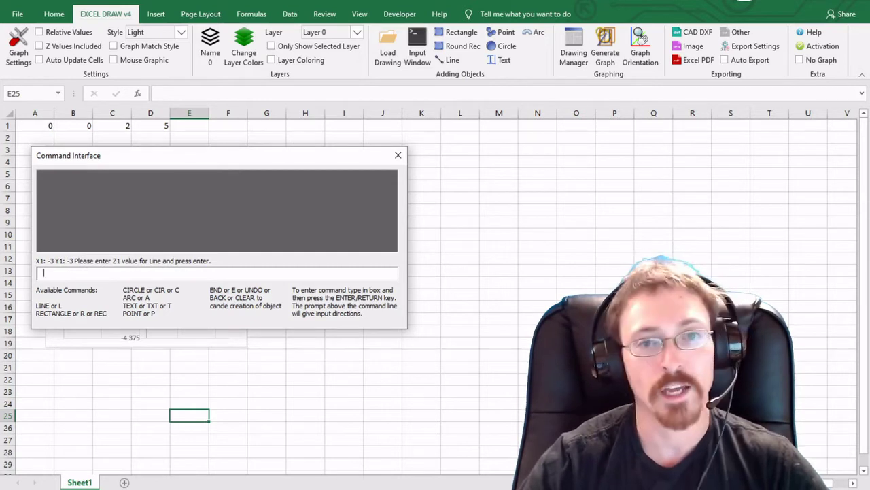
type("0")
key("Return")
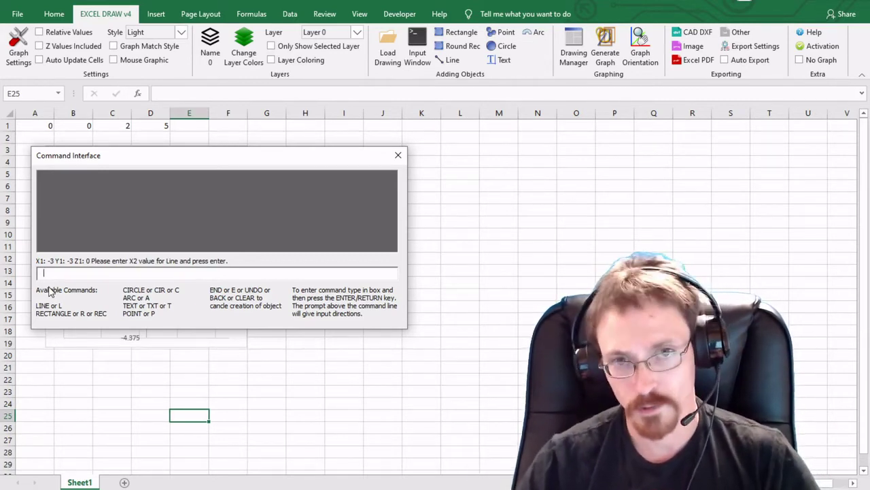
- Enter the line's end point as 3, 3, 0
type("3")
key("Return")
type("3")
key("Return")
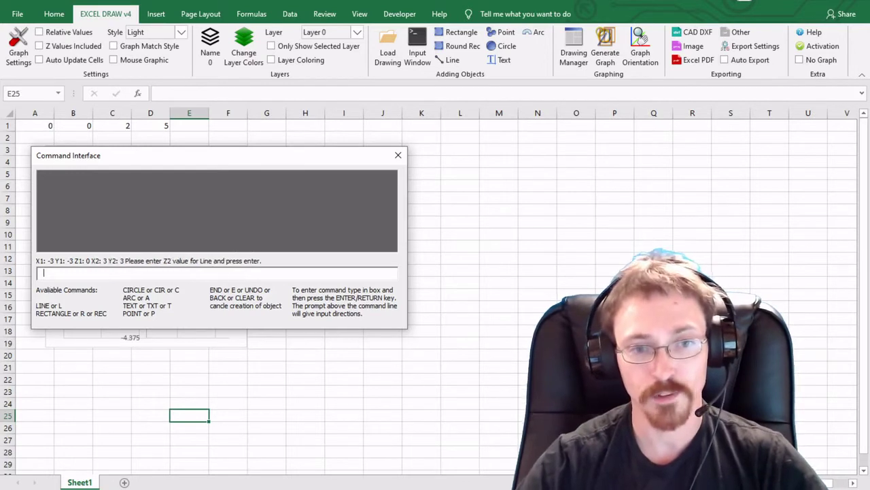
type("0")
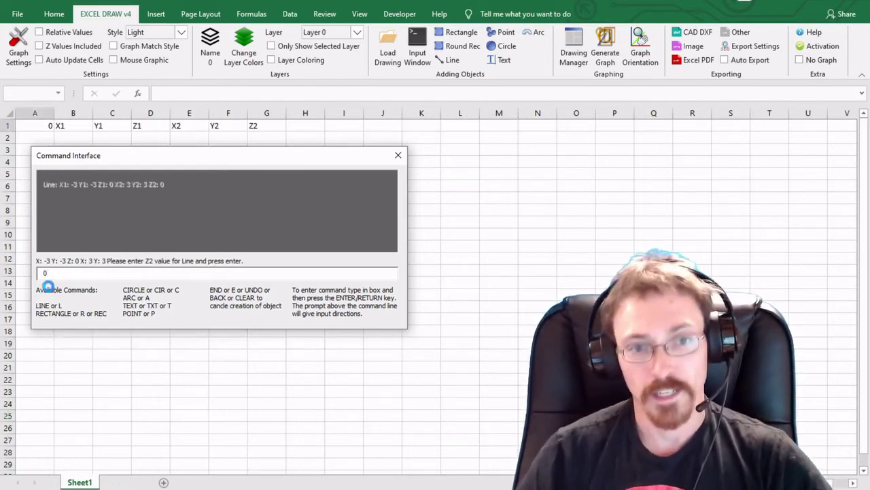
- Finish the line at Z2 0, then start a rectangle with first corner -3, -3, 0
key("Return")
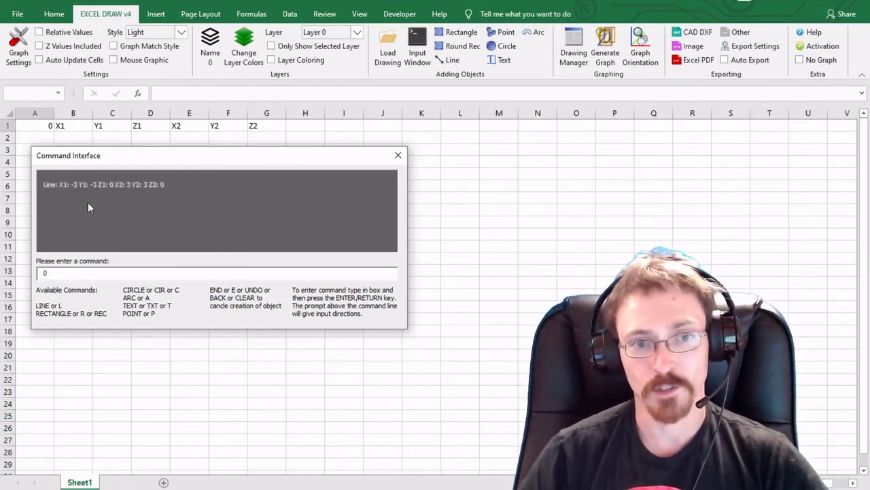
left_click_drag(106, 158, 350, 157)
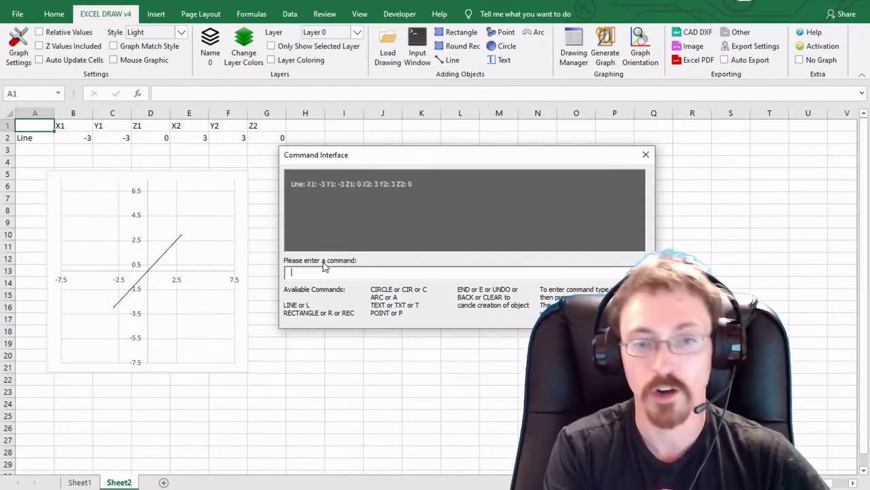
type("r")
key("Return")
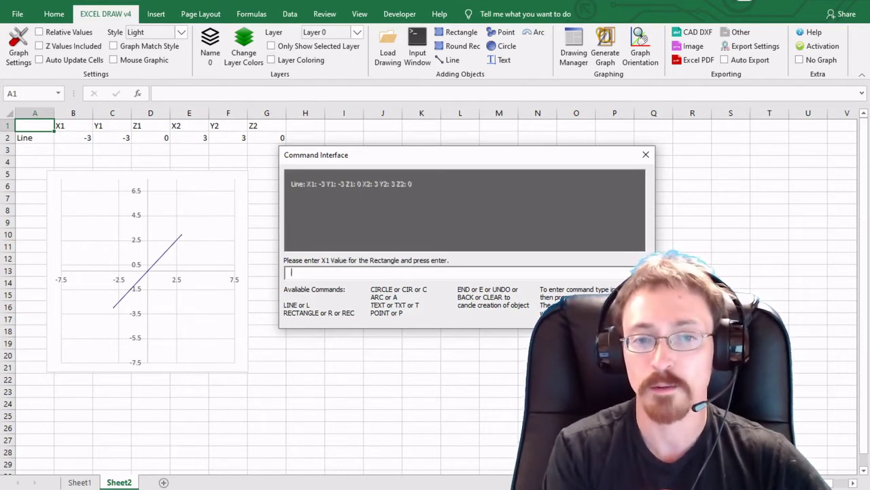
type("-3")
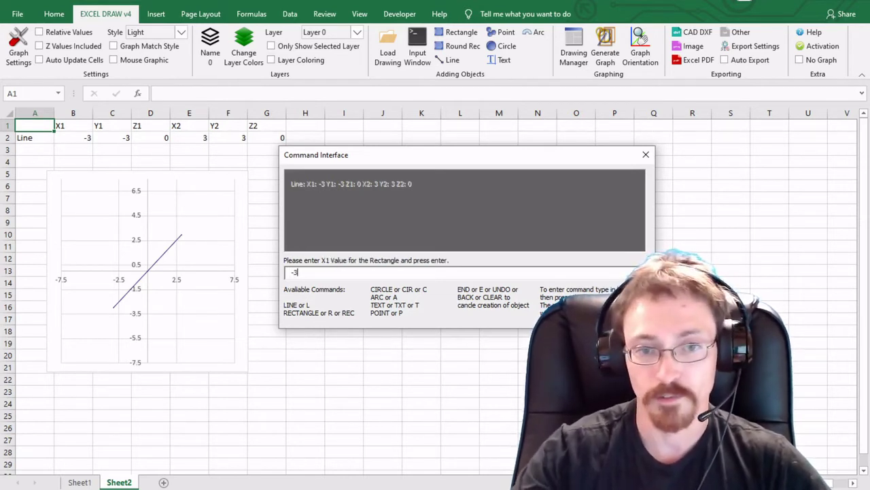
key("Return")
type("-3")
key("Return")
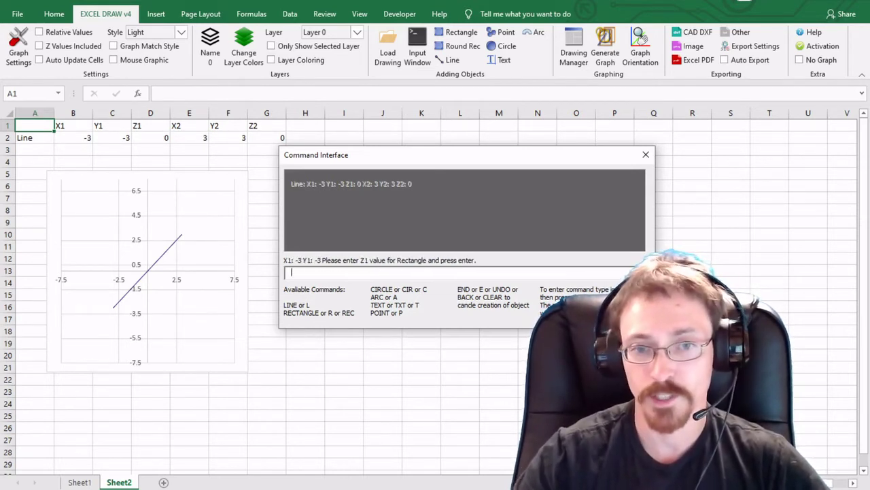
type("0")
key("Return")
- Complete the rectangle's opposite corner at 3, 3, 0 and close the Command Interface
type("3")
key("Return")
type("3")
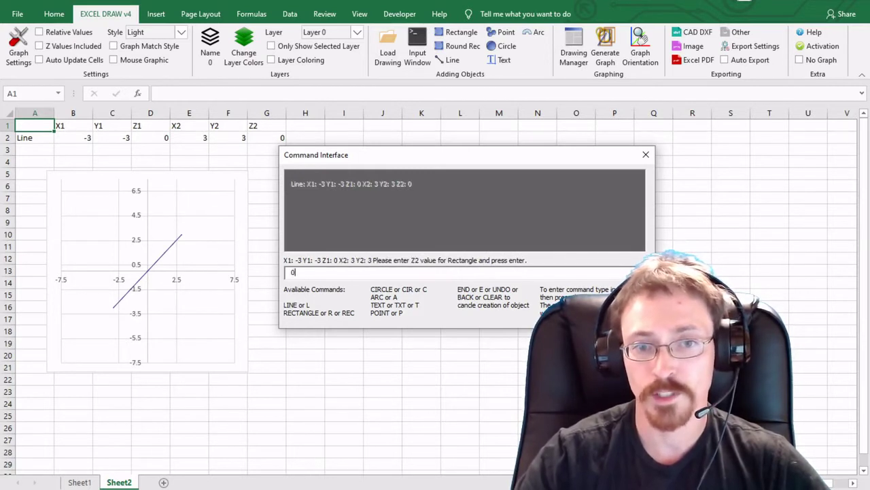
key("Return")
type("0")
key("Return")
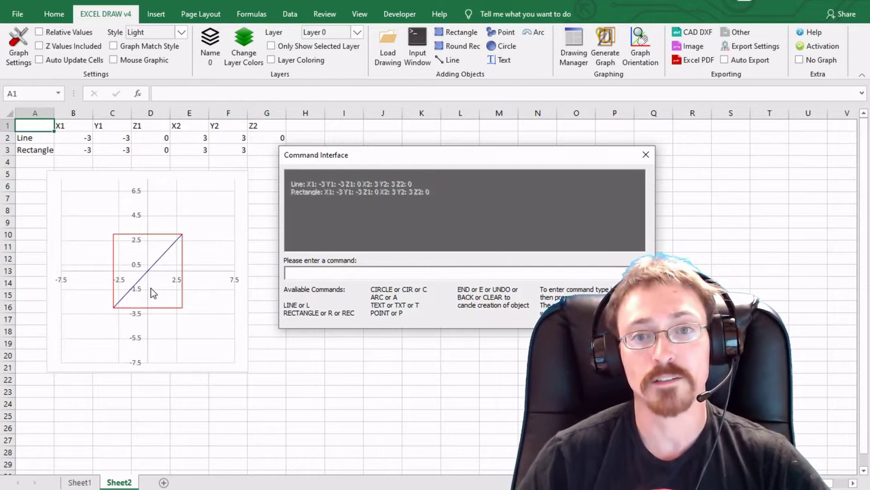
key("Escape")
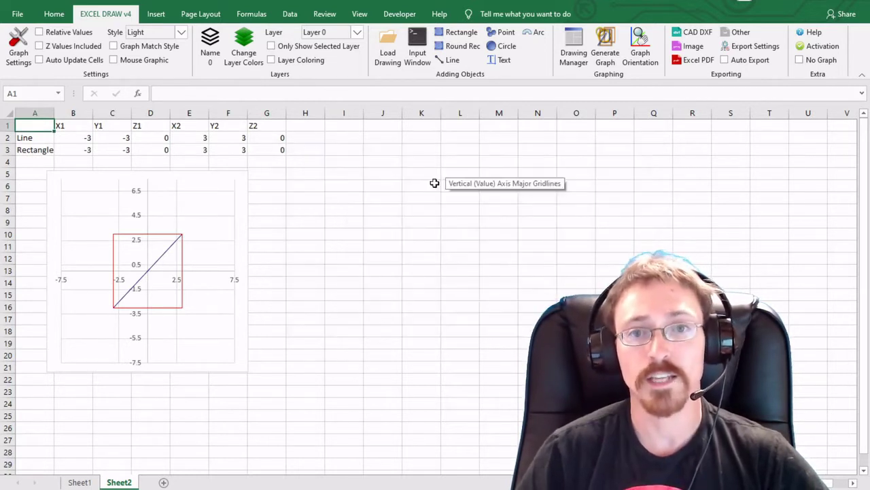
- Open the DXF contour importer and choose Drawing Preview-DXF.dxf from Test Export Excel Draw
left_click(391, 53)
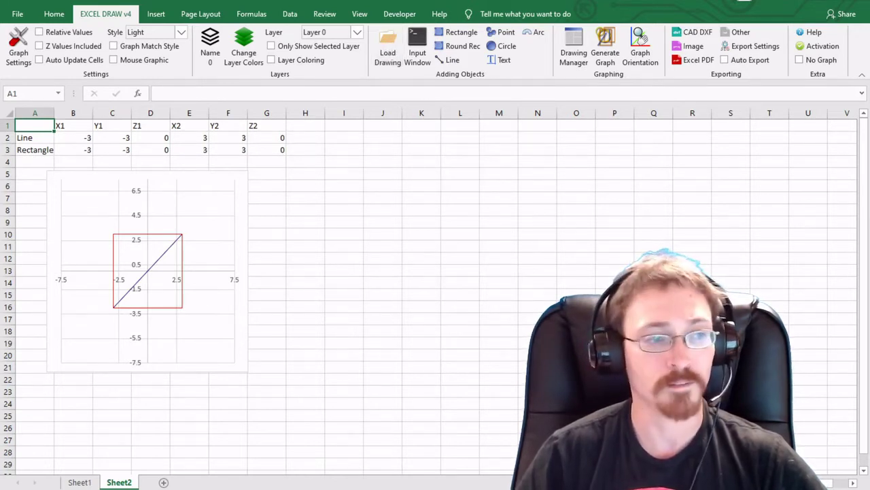
left_click_drag(3, 109, 377, 147)
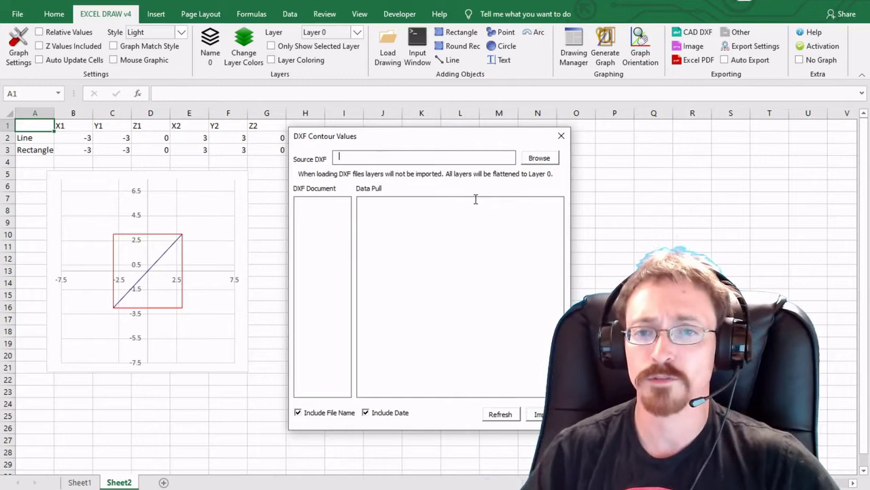
left_click(539, 158)
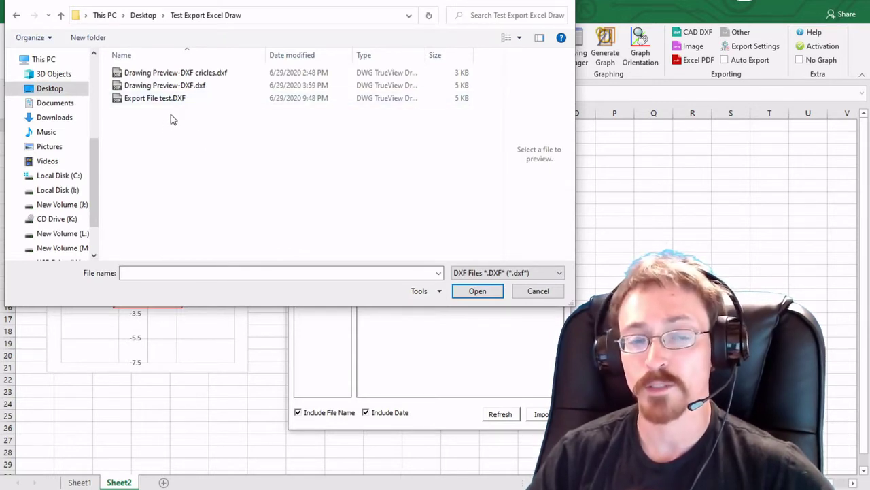
left_click(203, 73)
left_click(204, 85)
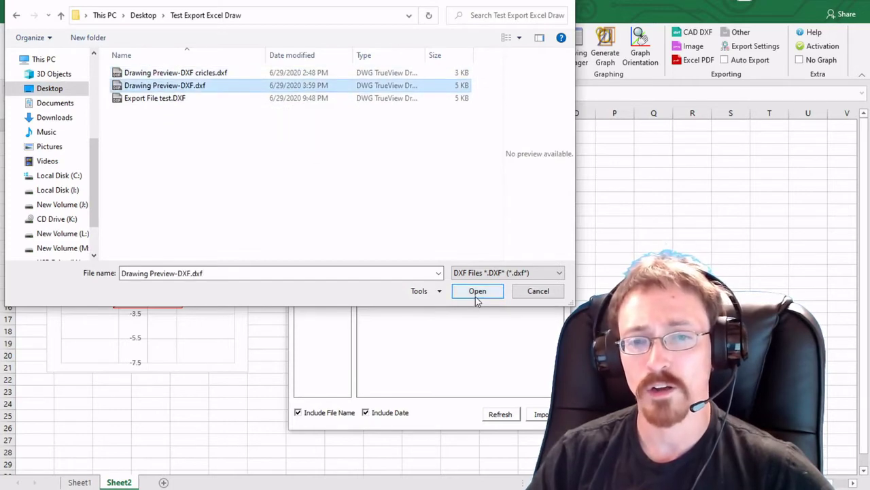
left_click(476, 296)
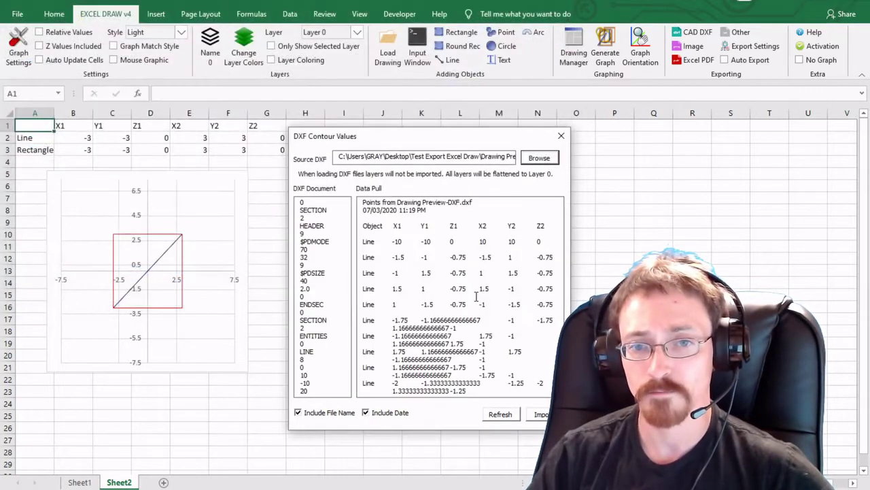
left_click_drag(301, 202, 345, 240)
scroll(403, 237, "down", 5)
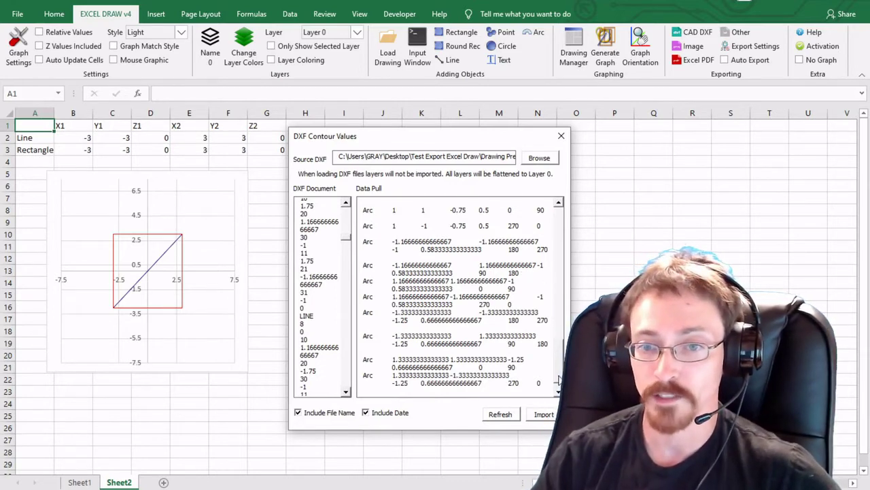
left_click_drag(560, 379, 559, 224)
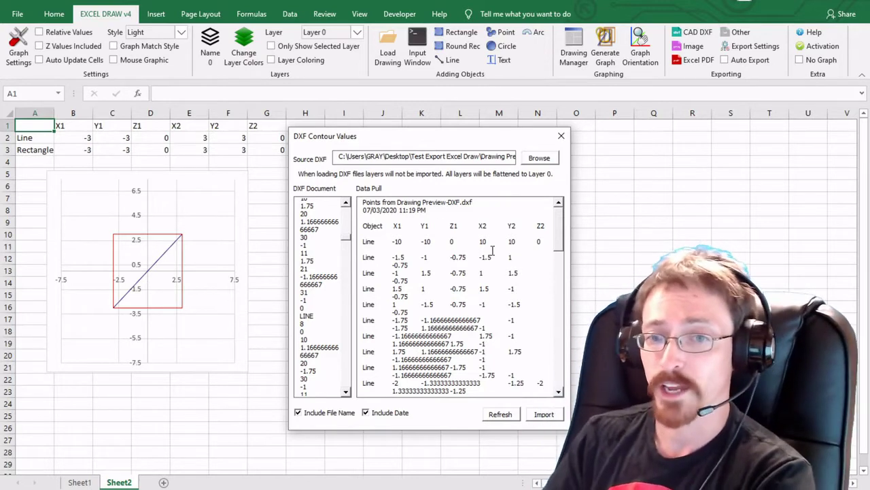
left_click_drag(422, 257, 475, 336)
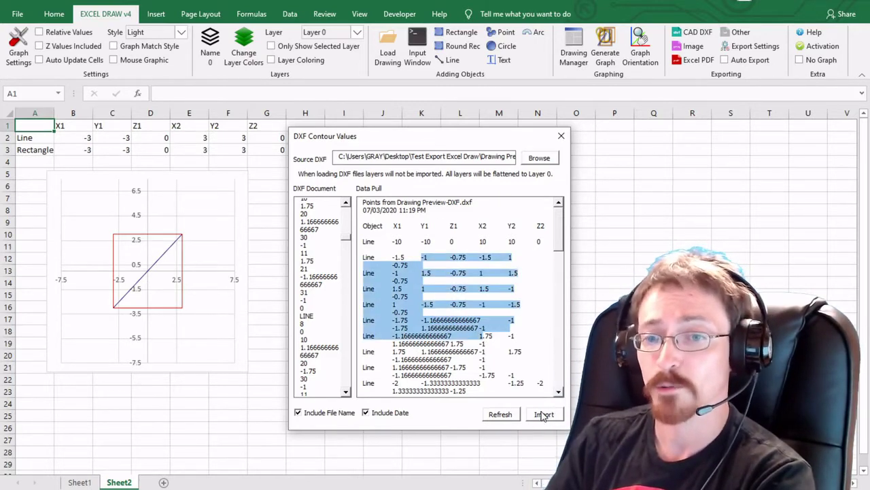
- Import the DXF point data into a new sheet, keeping the Default sheet title
left_click(544, 414)
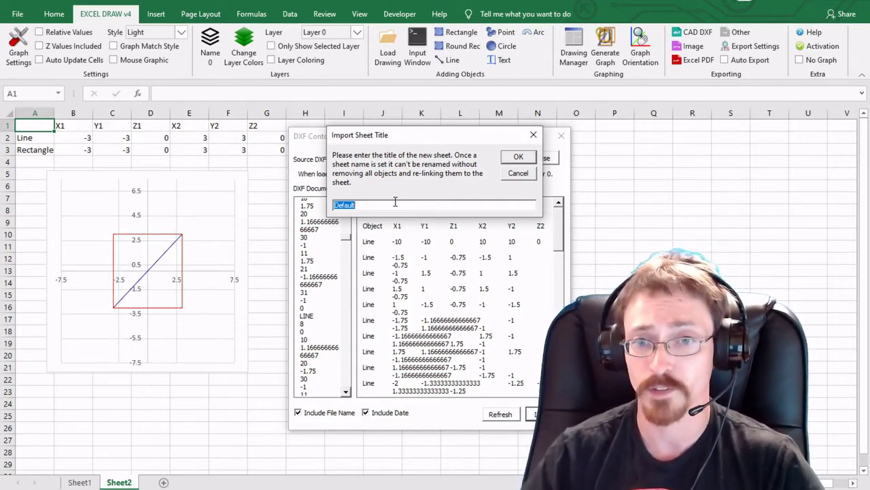
left_click(522, 157)
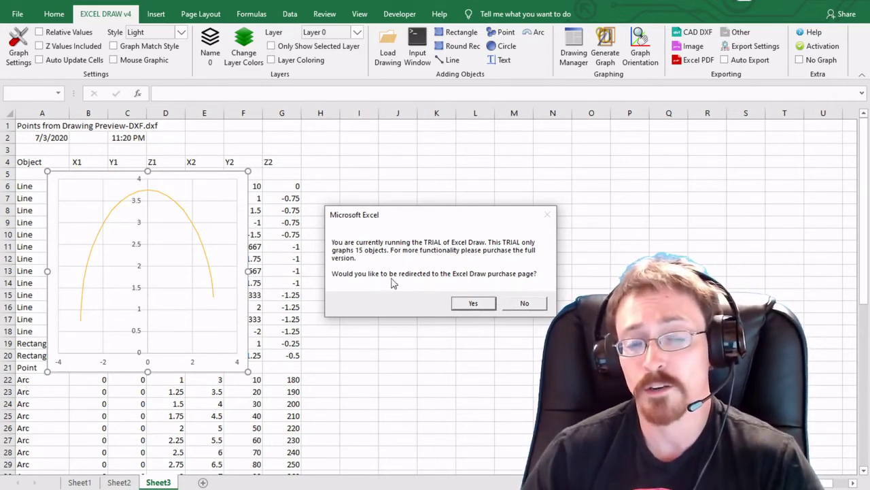
- Answer No to the trial-limit prompt offering the purchase page
left_click(527, 304)
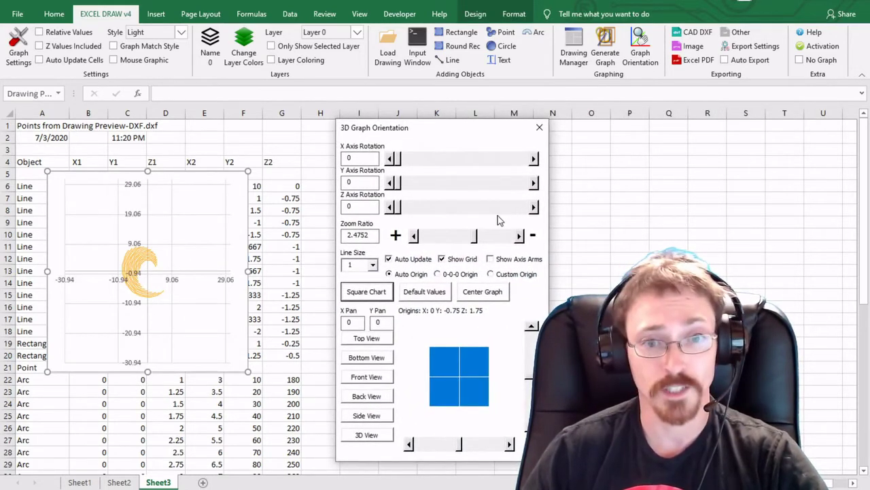
- Turn off Show Grid, set Zoom Ratio to 1.112, and close Graph Orientation
left_click(441, 258)
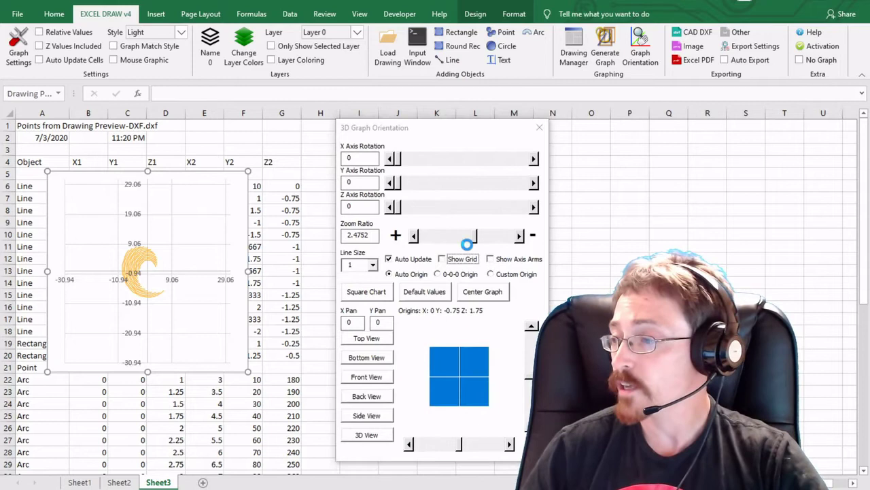
left_click_drag(476, 241, 446, 237)
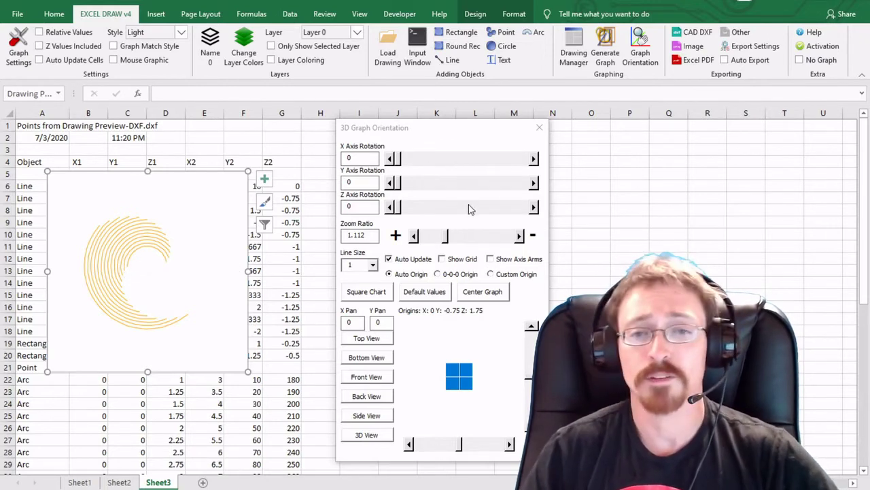
left_click(537, 130)
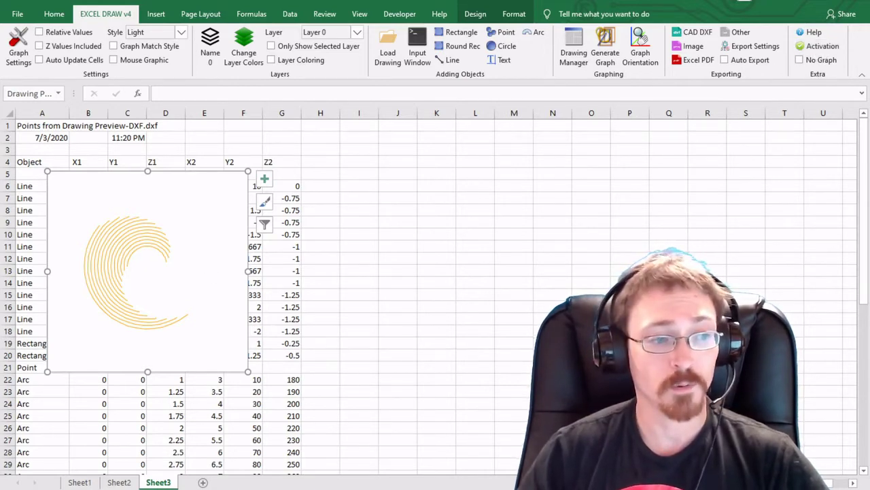
- Replace the TRIAL-TRIAL value with a sample license number and submit it for activation
left_click_drag(200, 156, 358, 197)
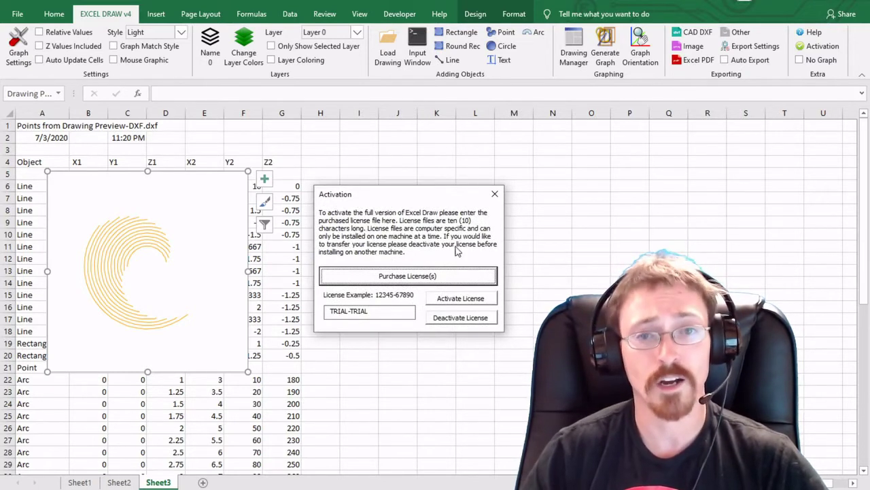
left_click(388, 311)
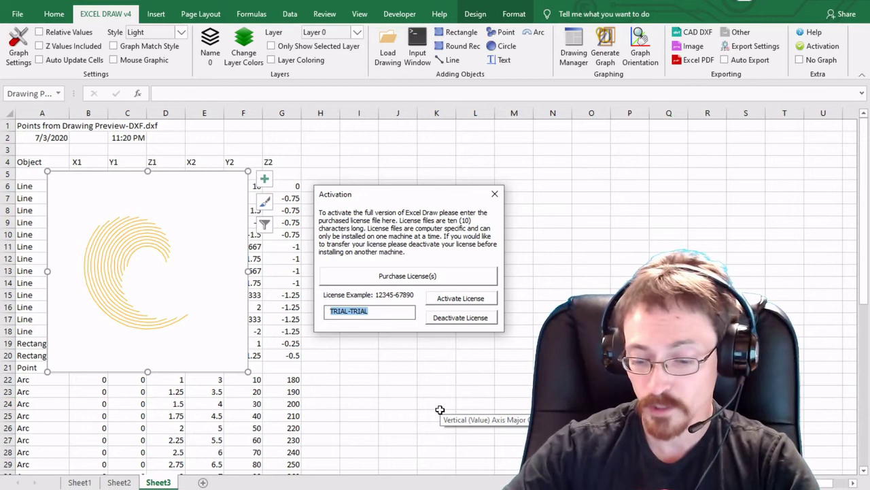
type("1234567890")
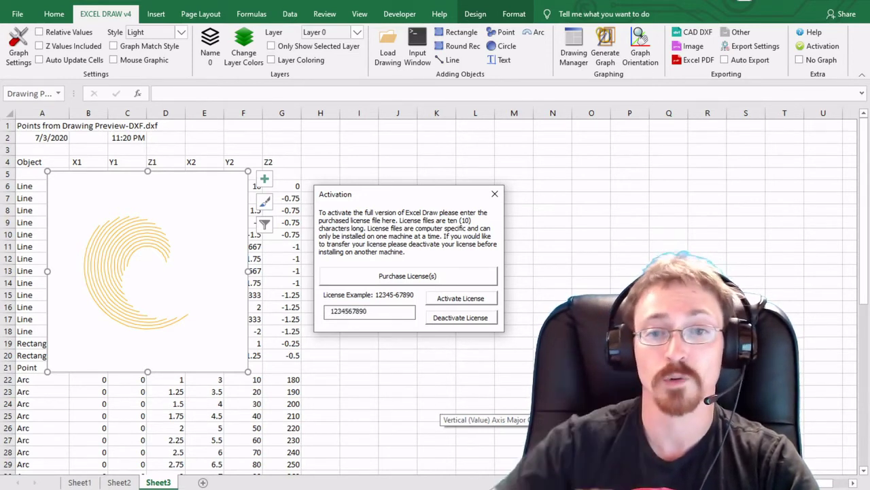
left_click(475, 299)
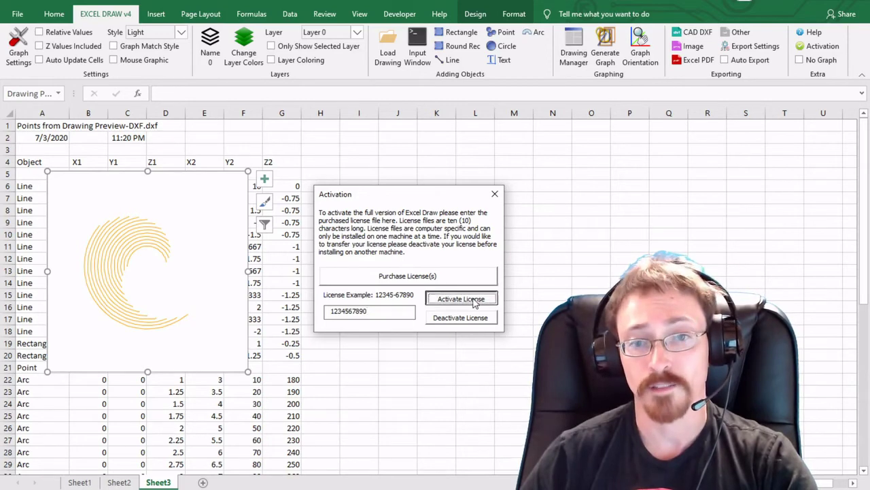
- Move the activation-failed message aside and dismiss it with OK
left_click_drag(460, 234, 453, 107)
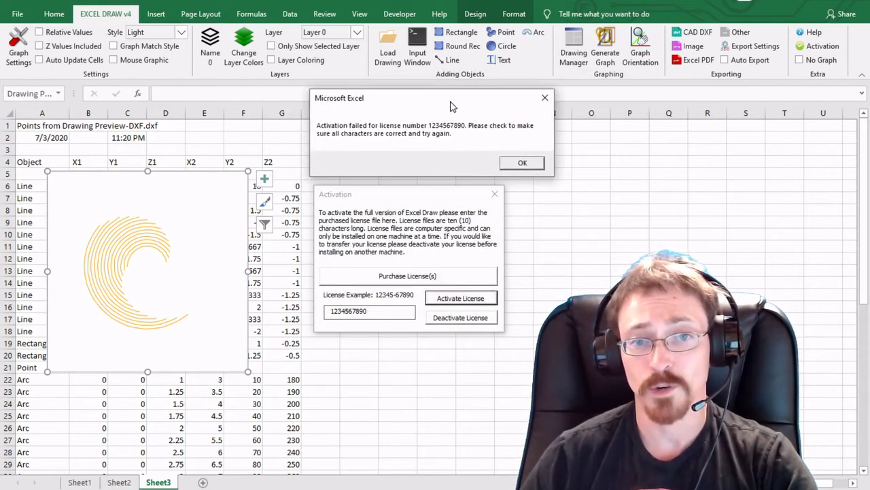
left_click(510, 166)
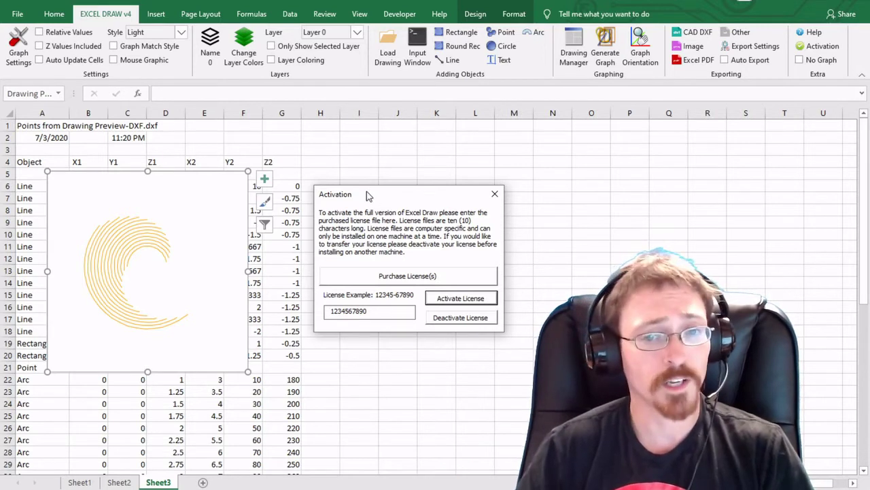
- Nudge the Activation window slightly to the left
left_click_drag(366, 193, 353, 195)
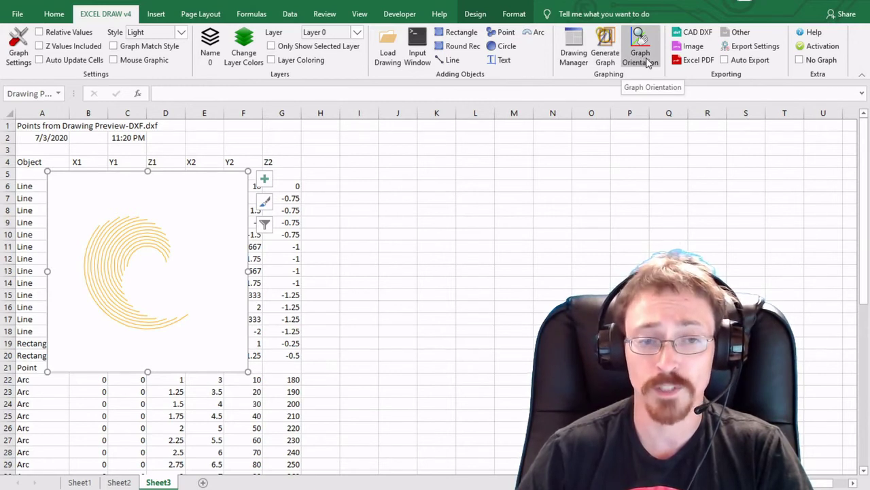
- Set 3D Graph Orientation zoom ratio to 0.6844 and Y rotation to 55°, then enlarge the chart
left_click(646, 60)
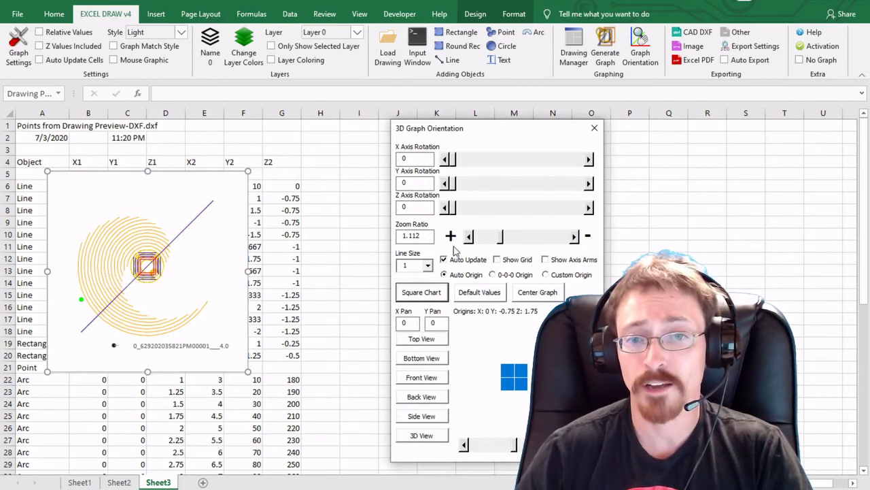
left_click_drag(500, 237, 491, 243)
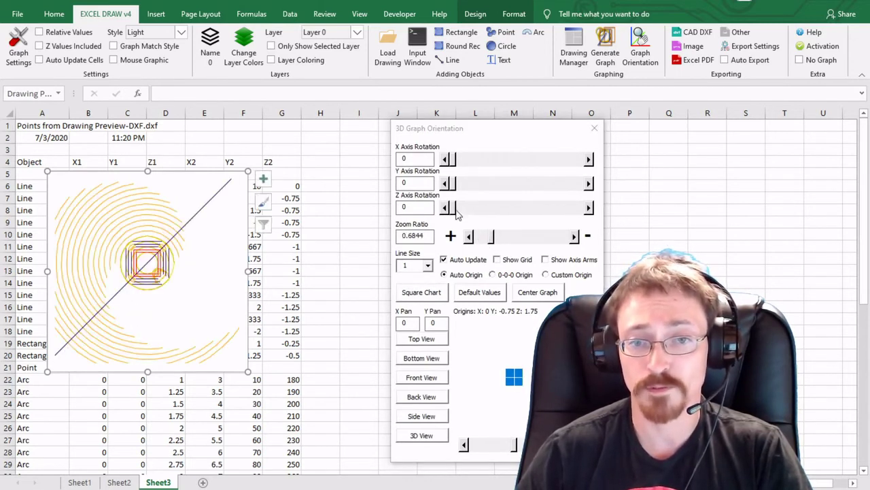
left_click_drag(452, 183, 473, 182)
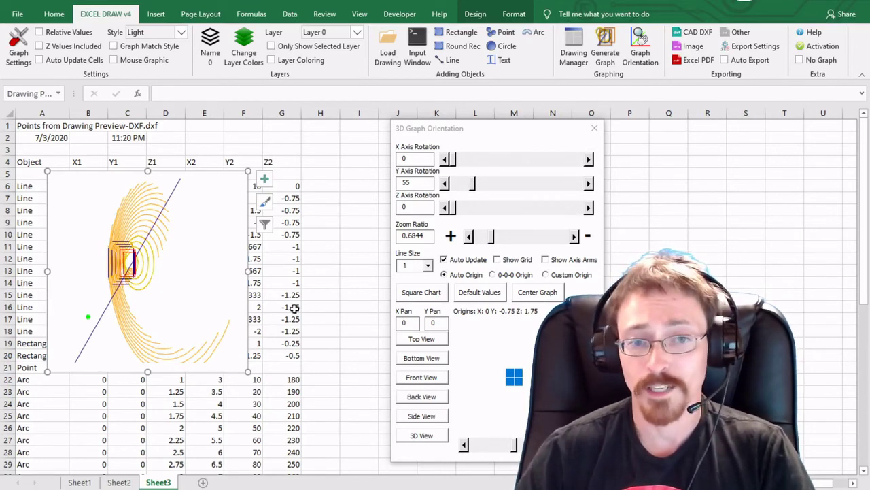
left_click_drag(290, 407, 369, 462)
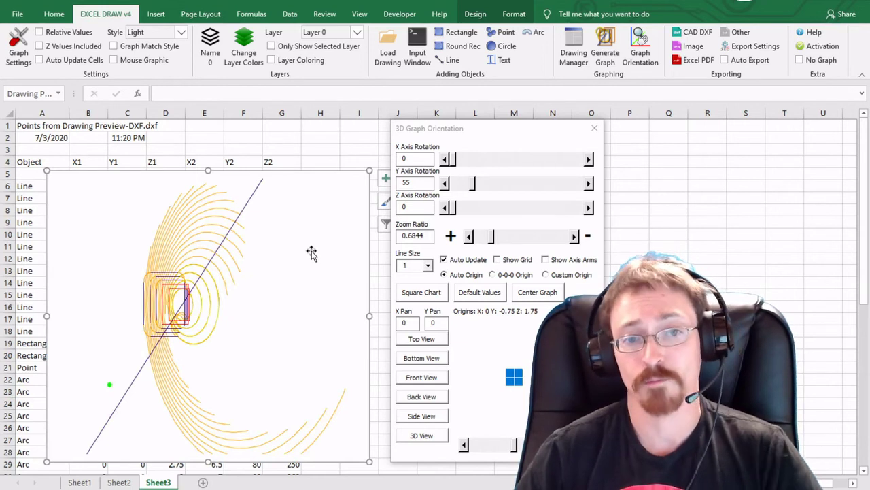